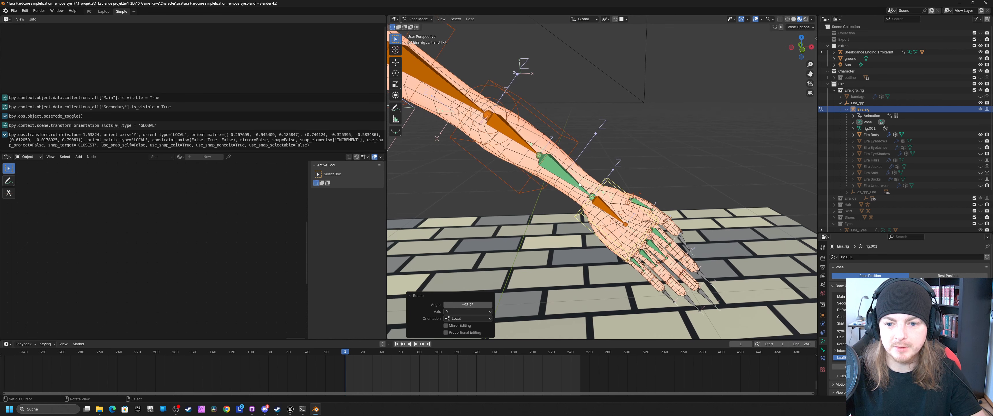
Toggle Preserve Volume off and on in the Eira Body's rig Armature modifier to compare the forearm deformation.
left_click(822, 350)
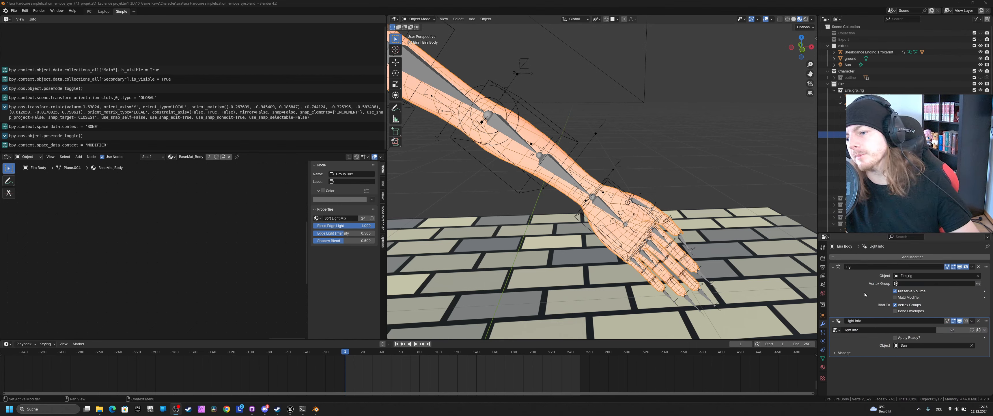
left_click(897, 291)
left_click(897, 291)
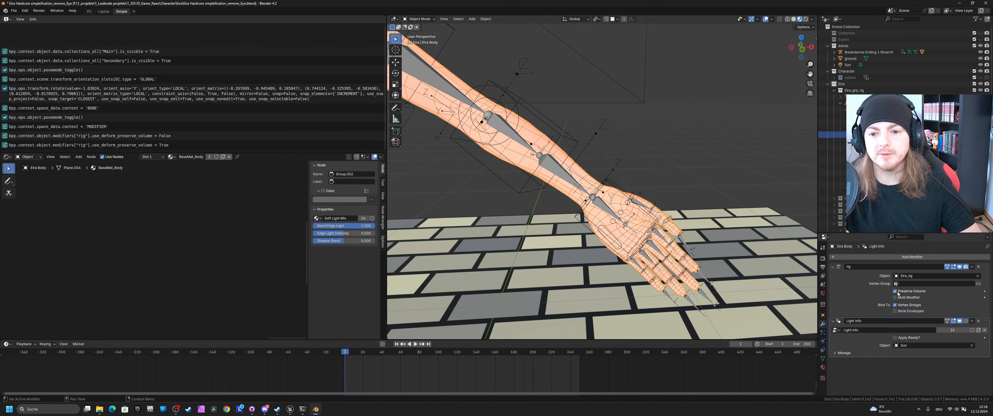
left_click(898, 291)
left_click(898, 292)
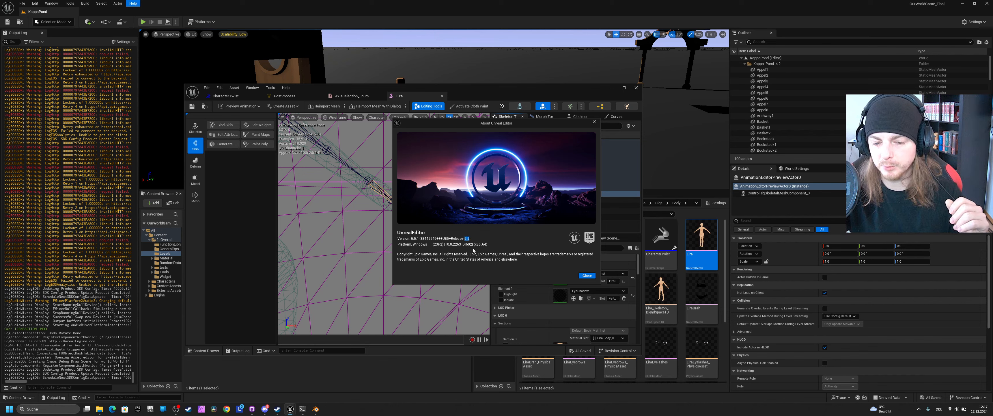
Dismiss the About window in Unreal Editor and select the left hand bone in the Eira skeletal mesh.
left_click(587, 276)
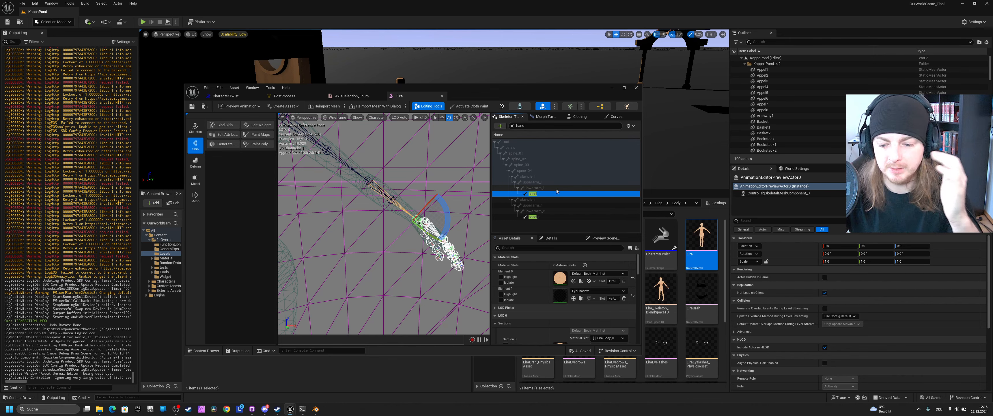
scroll(419, 169, "up", 3)
left_click(399, 213)
scroll(399, 213, "down", 2)
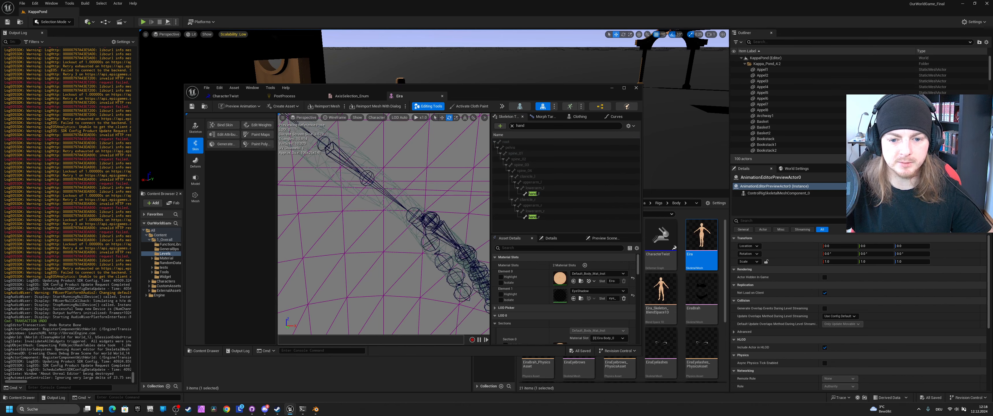
left_click(533, 194)
Minimize the mesh editor and check the Deformer Graph plugin by searching the plugin list for "deform".
left_click(612, 88)
scroll(638, 298, "down", 3)
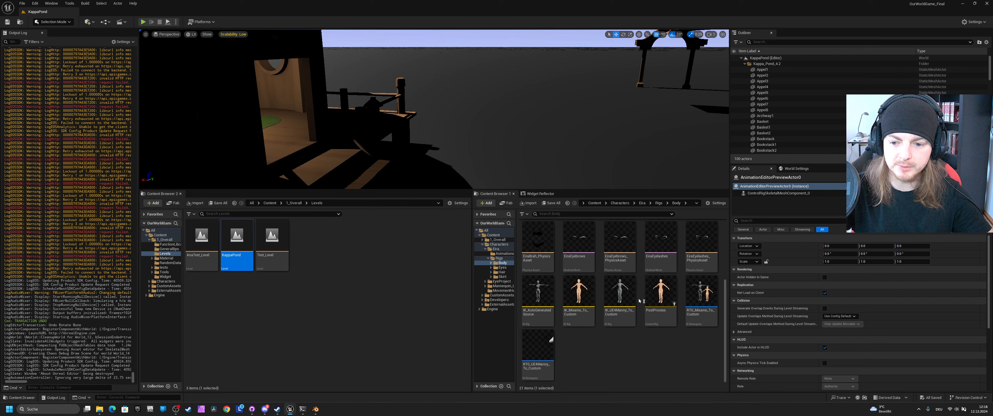
right_click(623, 354)
left_click(567, 328)
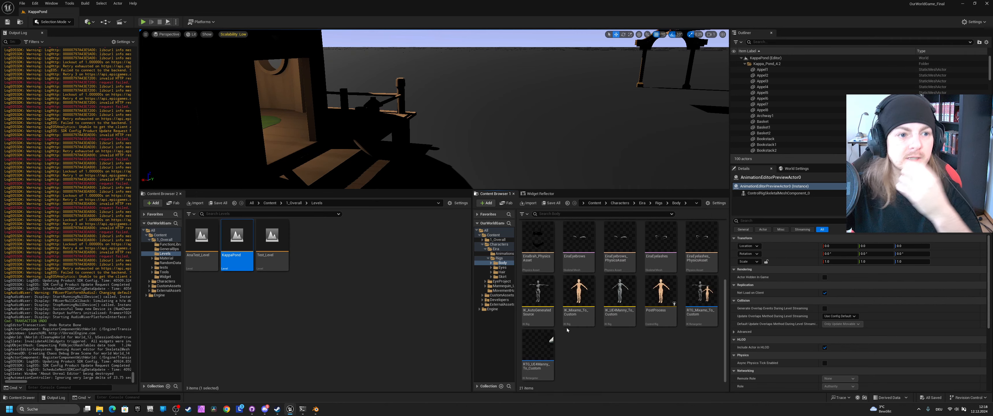
left_click(34, 4)
left_click(61, 100)
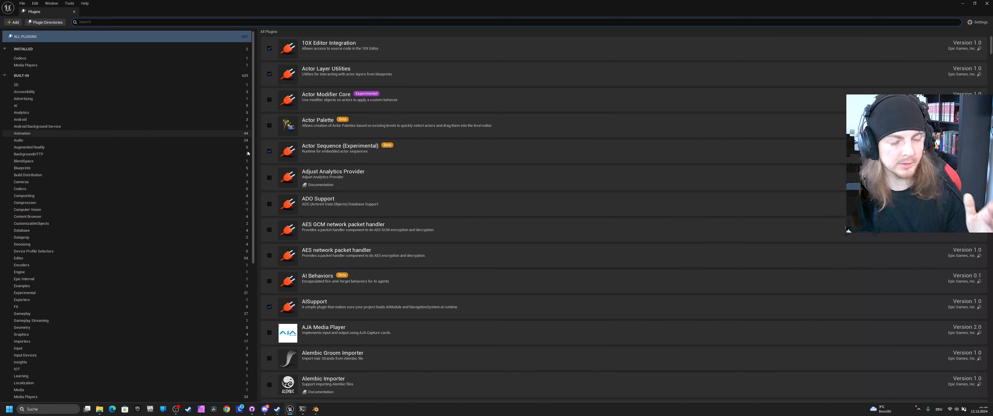
left_click(266, 23)
type("deform")
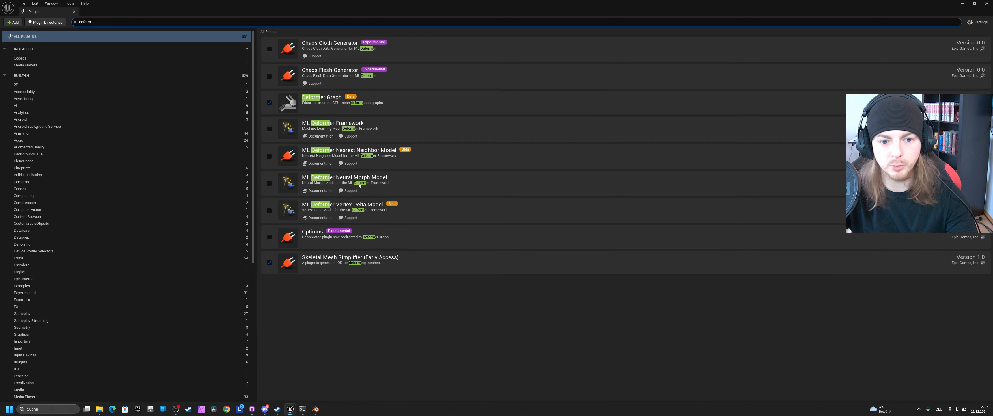
left_click_drag(442, 7, 414, 48)
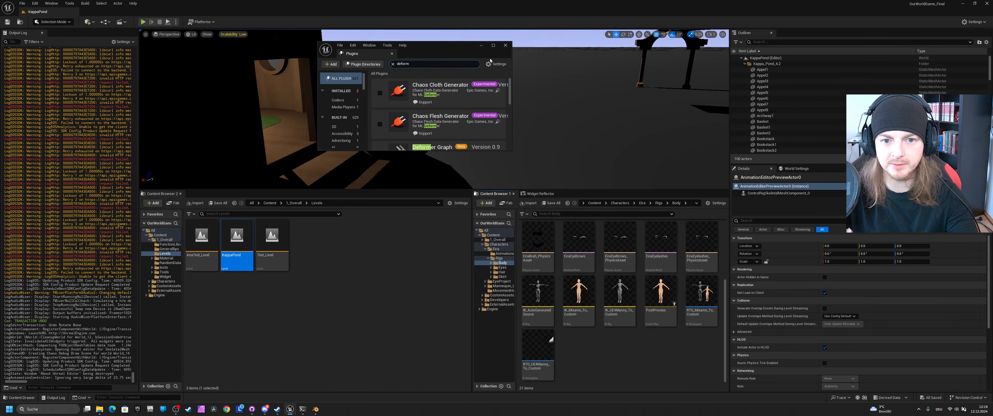
left_click(505, 46)
Create a Deformer Graph asset in Eira's Body folder and open it for editing.
right_click(578, 353)
type("deform")
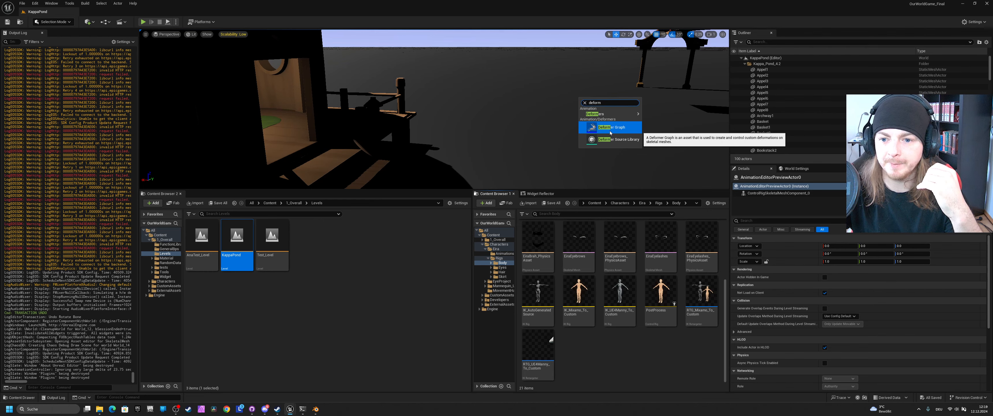
left_click(611, 129)
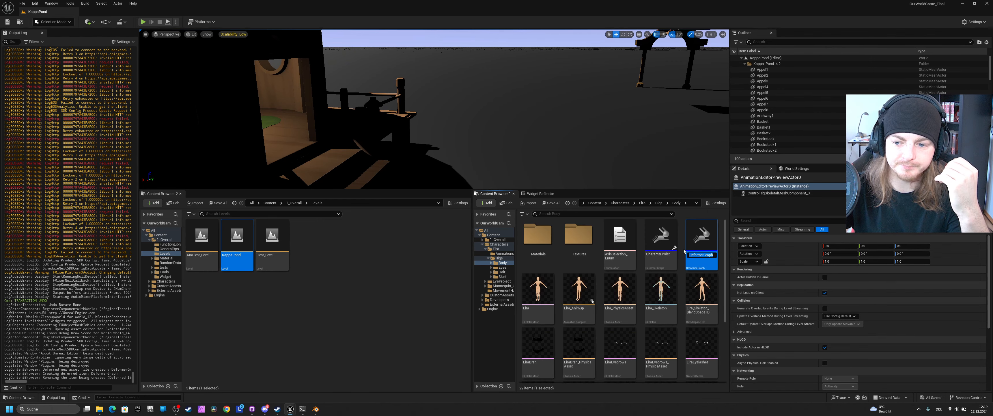
double_click(701, 241)
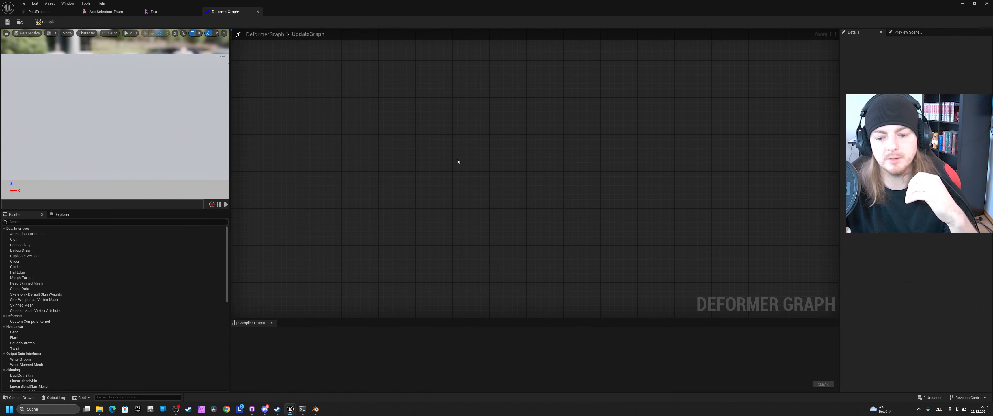
Place the Primary component binding in the graph and connect its Skeletal Mesh output to a new Skinned Mesh node.
left_click(63, 214)
left_click_drag(17, 256, 335, 135)
left_click_drag(366, 146, 412, 225)
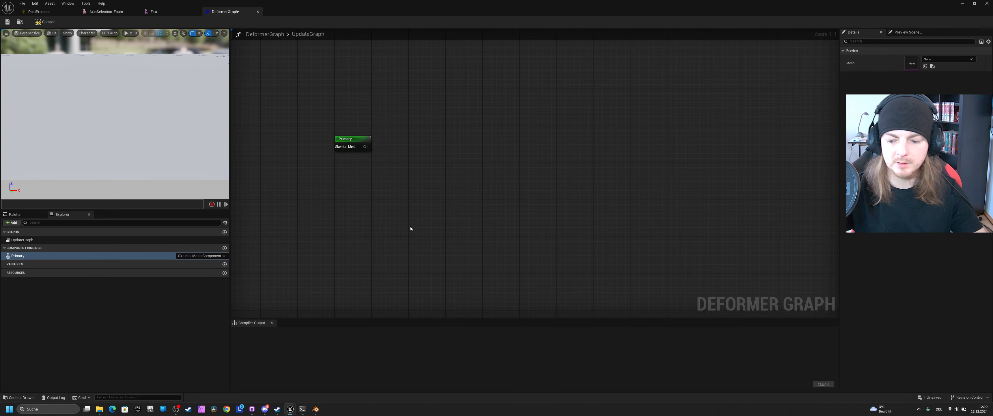
left_click_drag(366, 147, 385, 232)
type("skinned m")
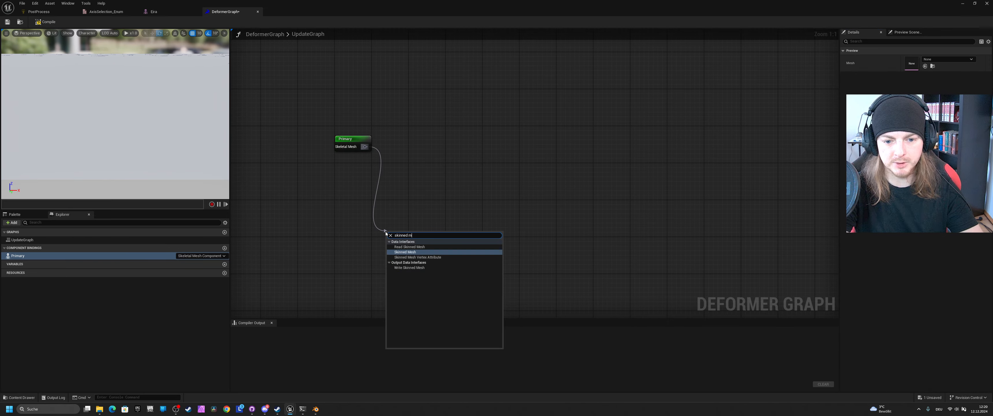
key("Return")
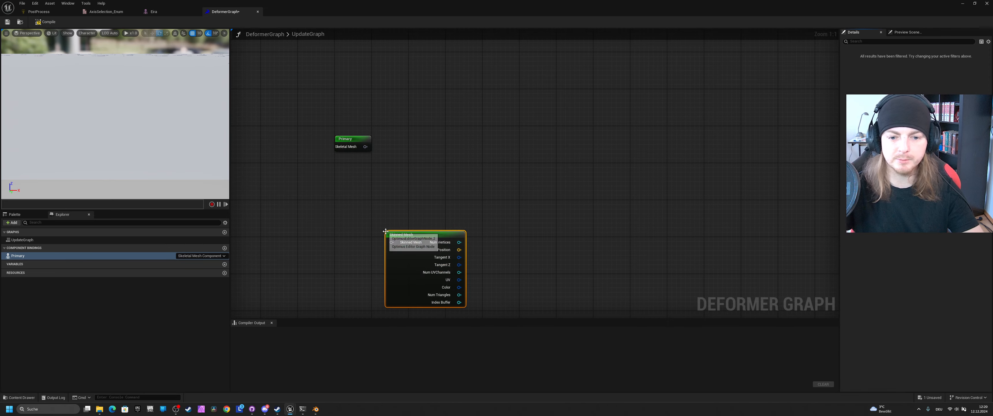
left_click_drag(366, 146, 392, 243)
Add a DualQuatSkin node and position it beside the Skinned Mesh node.
right_click_drag(522, 252, 489, 162)
right_click(489, 162)
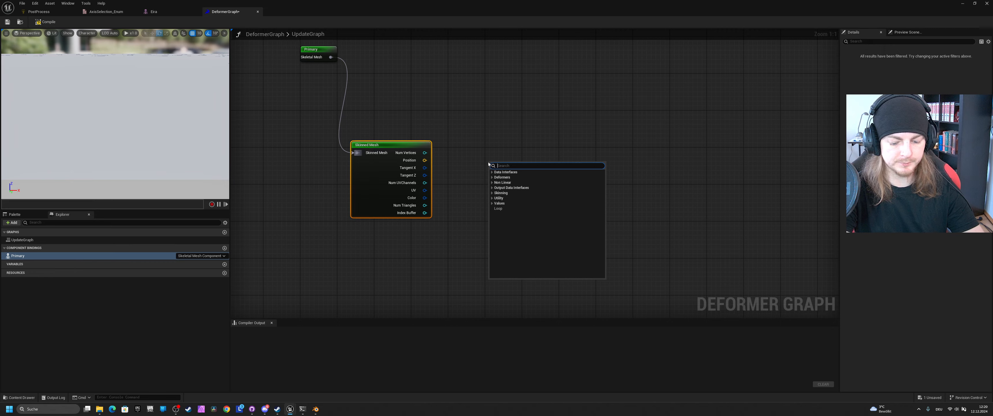
type("dual")
key("Return")
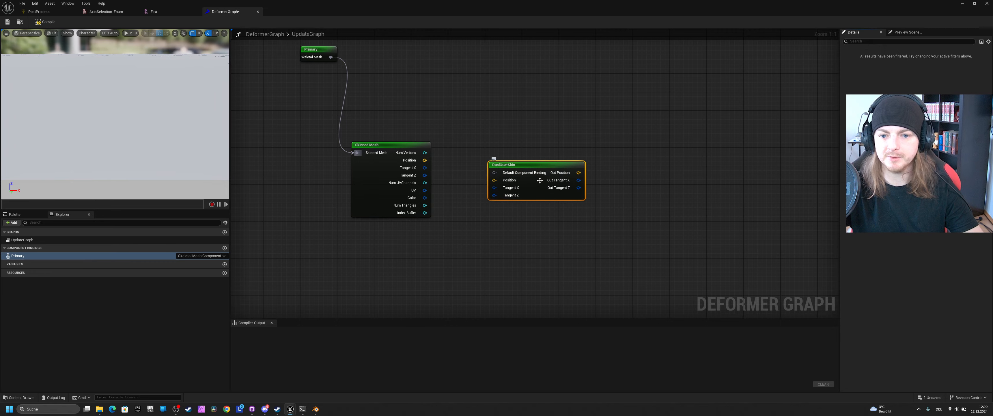
mouse_move(489, 175)
left_mouse_down()
mouse_move(472, 182)
mouse_move(474, 170)
left_mouse_up()
right_click_drag(458, 147, 461, 153)
left_click_drag(393, 152, 434, 134)
Connect Skinned Mesh's Position, Tangent X and Tangent Z to DualQuatSkin, and Primary to its Default Component Binding.
left_click_drag(470, 150, 499, 150)
left_click_drag(470, 157, 499, 158)
left_click_drag(470, 164, 499, 165)
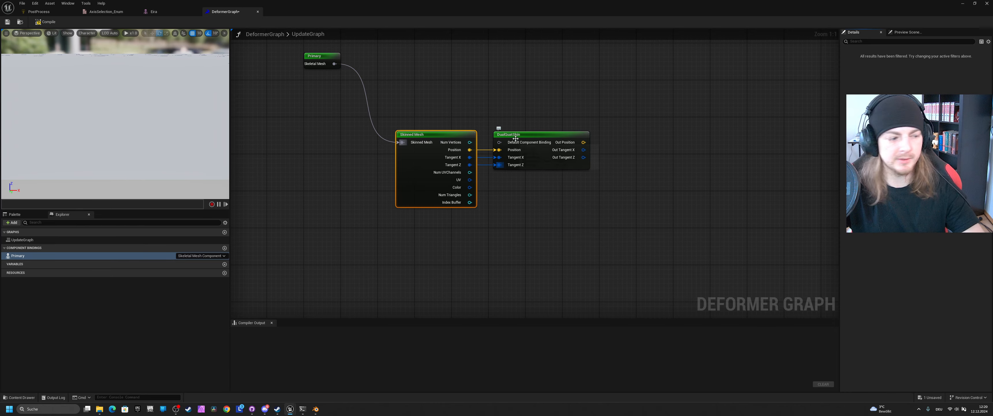
right_click_drag(514, 136, 492, 149)
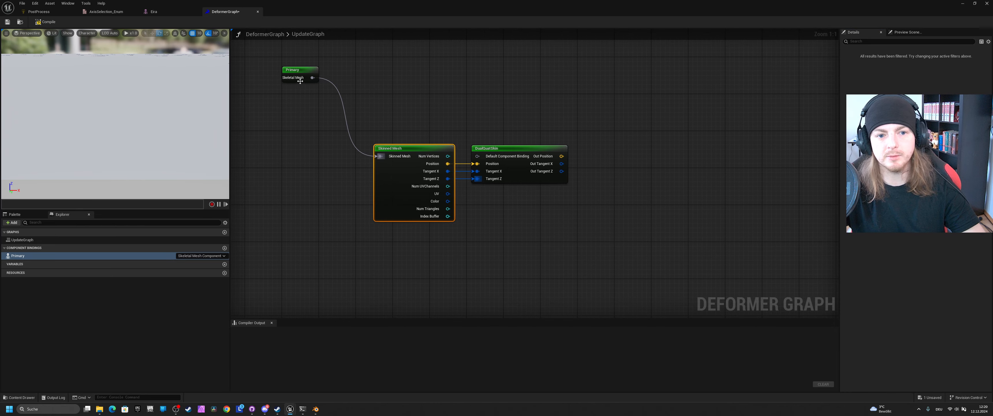
left_click_drag(312, 77, 477, 156)
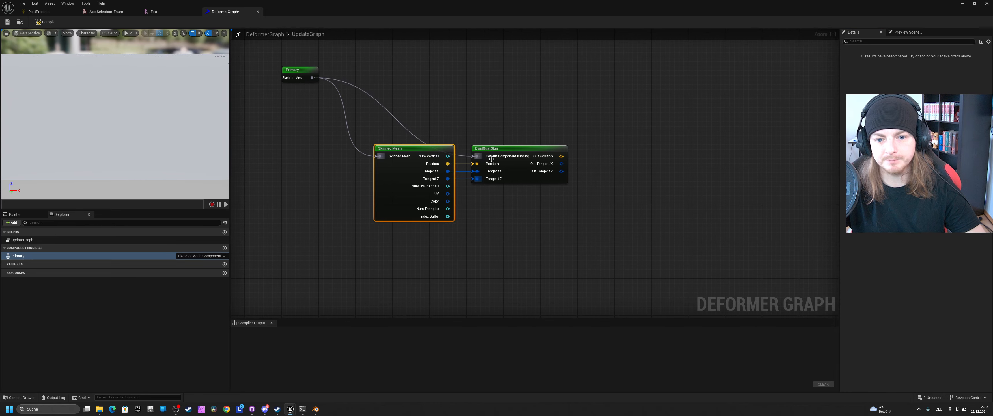
Add a Write Skinned Mesh node and position it beyond the DualQuatSkin outputs.
right_click_drag(477, 156, 460, 165)
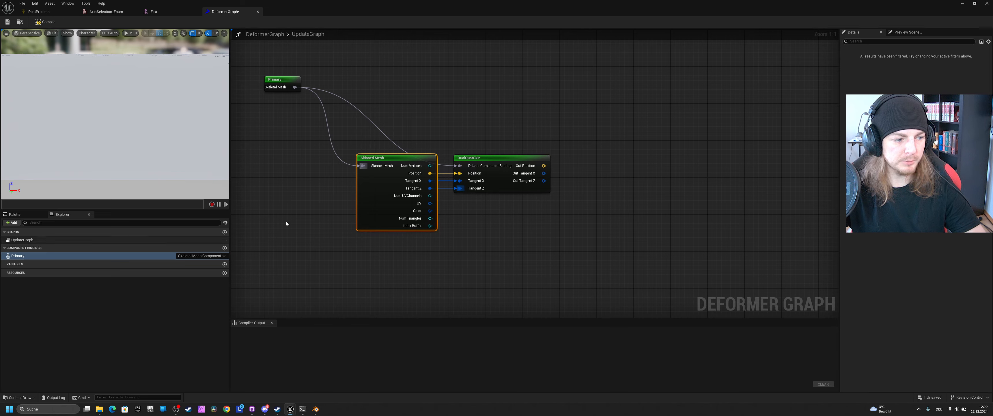
right_click(560, 112)
type("write")
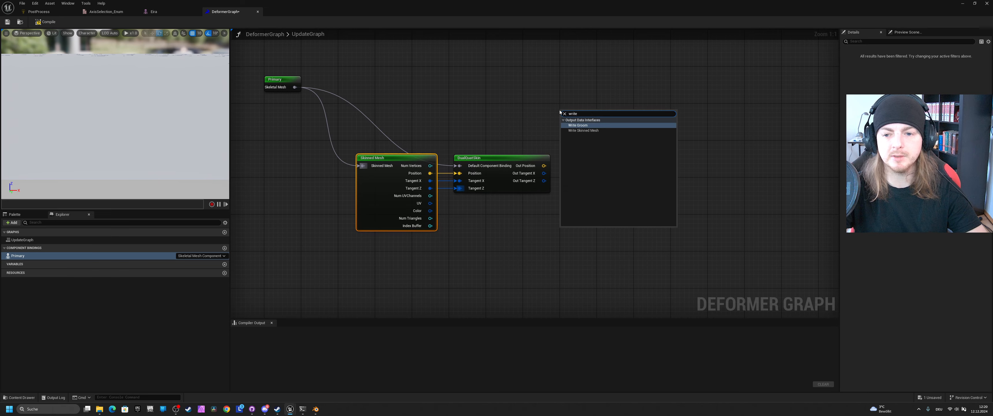
key("Down")
key("Return")
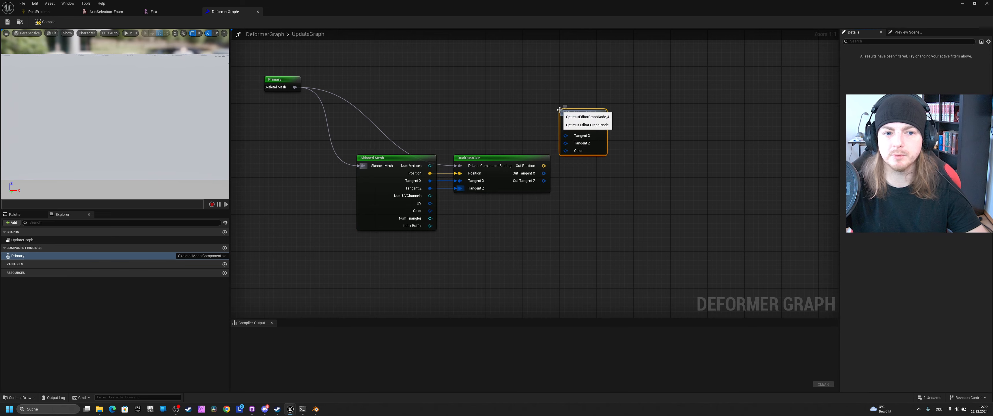
left_click_drag(319, 61, 247, 98)
left_click_drag(428, 126, 364, 203)
left_click_drag(580, 113, 604, 121)
Connect DualQuatSkin's Position, Tangent X and Tangent Z outputs to Write Skinned Mesh, and Primary to its Skinned Mesh input.
left_click_drag(544, 165, 589, 136)
left_click_drag(543, 173, 589, 144)
left_click_drag(544, 180, 589, 151)
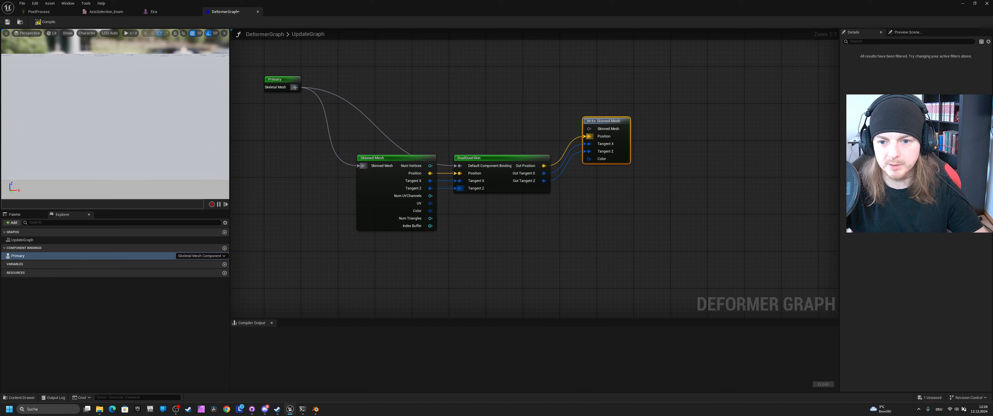
left_click_drag(296, 87, 599, 131)
Tidy the deformer graph by repositioning the DualQuatSkin, Write Skinned Mesh and Primary nodes.
left_click_drag(498, 158, 502, 144)
left_click_drag(613, 102, 381, 229)
left_click_drag(288, 85, 287, 113)
left_click_drag(286, 113, 287, 117)
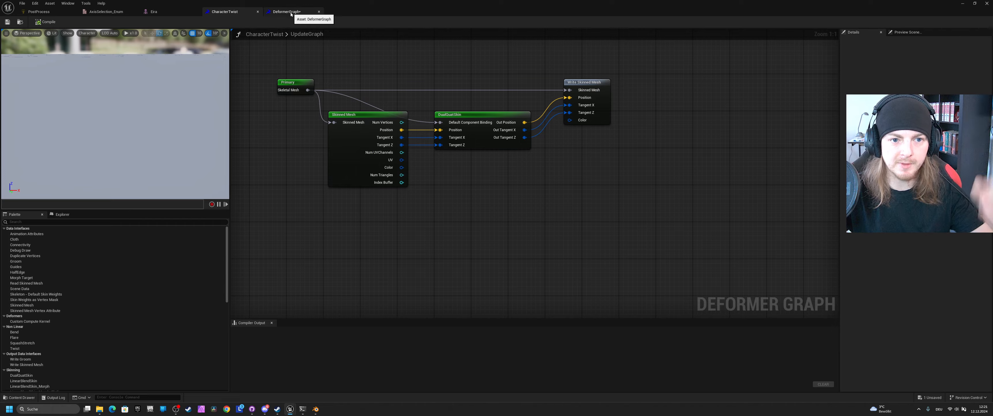
Compare the new DeformerGraph with the existing CharacterTwist graph, and close DeformerGraph.
left_click(292, 12)
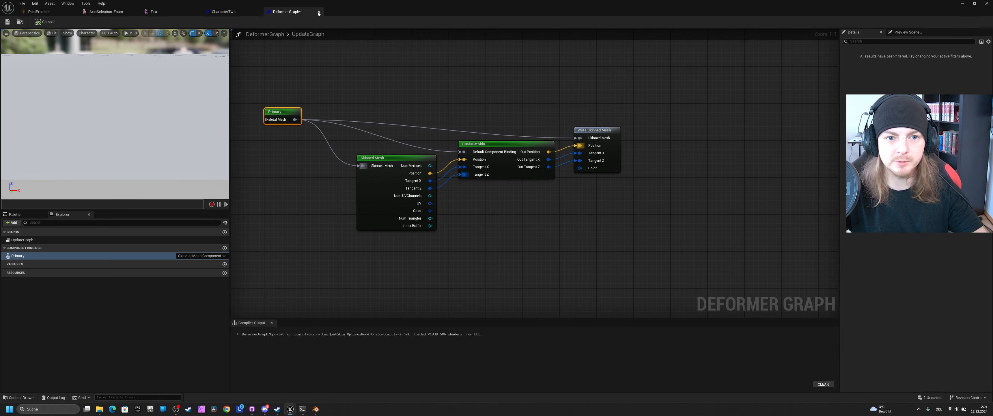
left_click(243, 12)
left_click(299, 14)
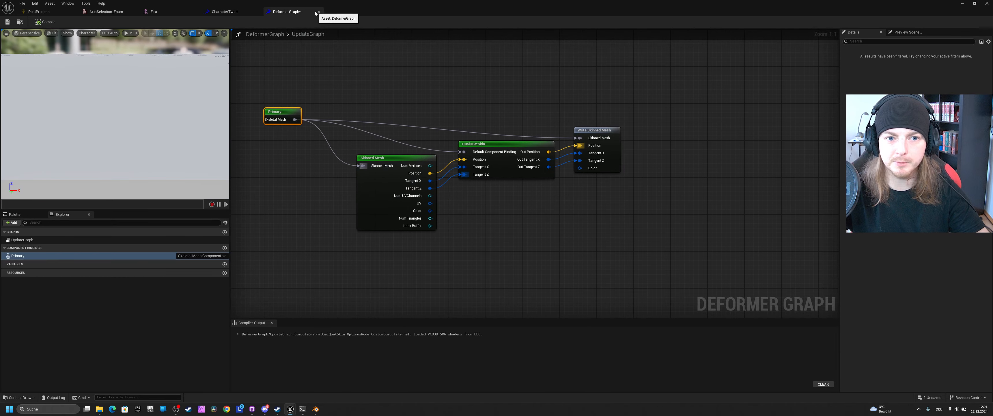
left_click(319, 12)
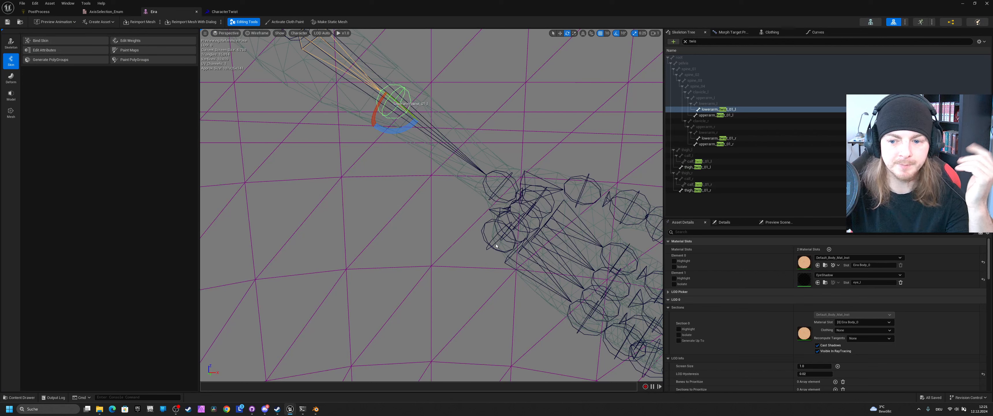
Filter the Eira mesh's asset details for "deform" and set the Default Mesh Deformer to CharacterTwist.
scroll(690, 235, "down", 3)
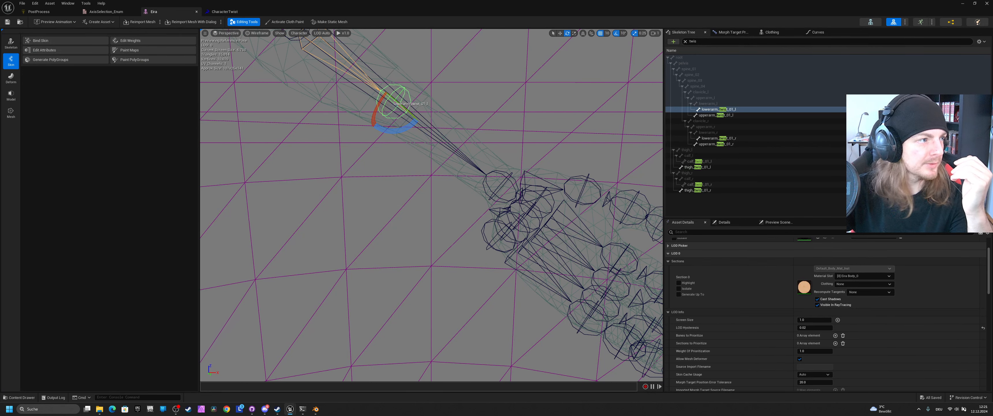
scroll(707, 264, "down", 8)
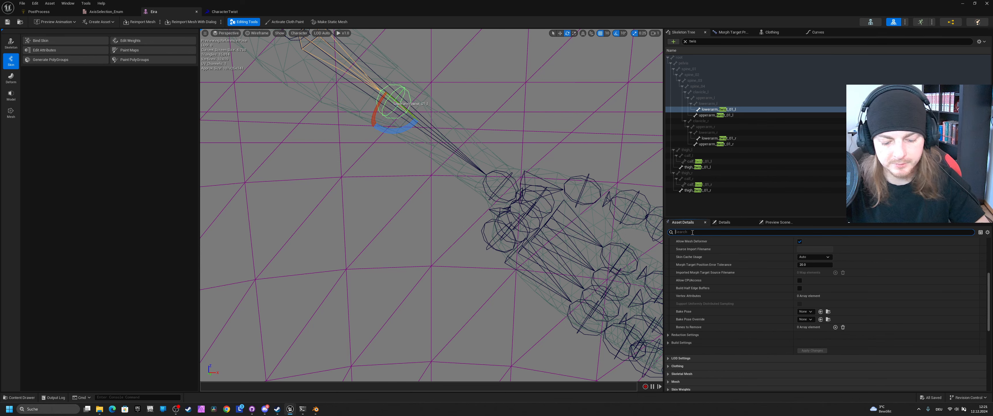
type("graph")
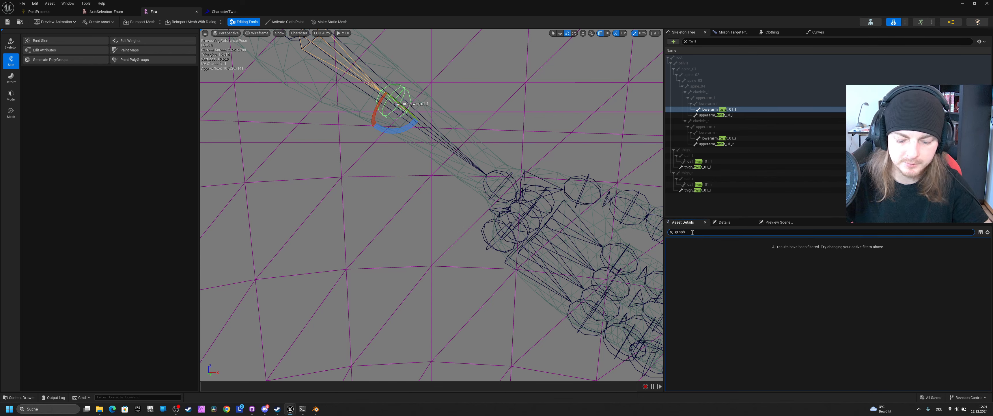
key("ctrl+a")
type("defor")
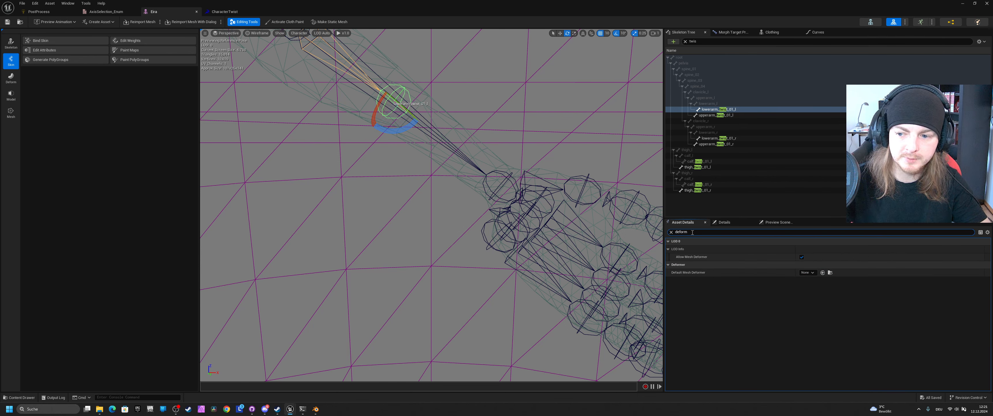
left_click(806, 273)
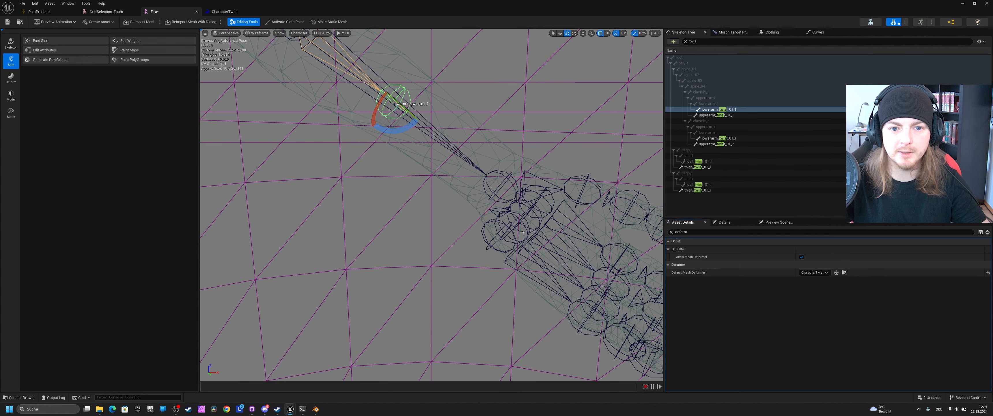
scroll(523, 232, "down", 2)
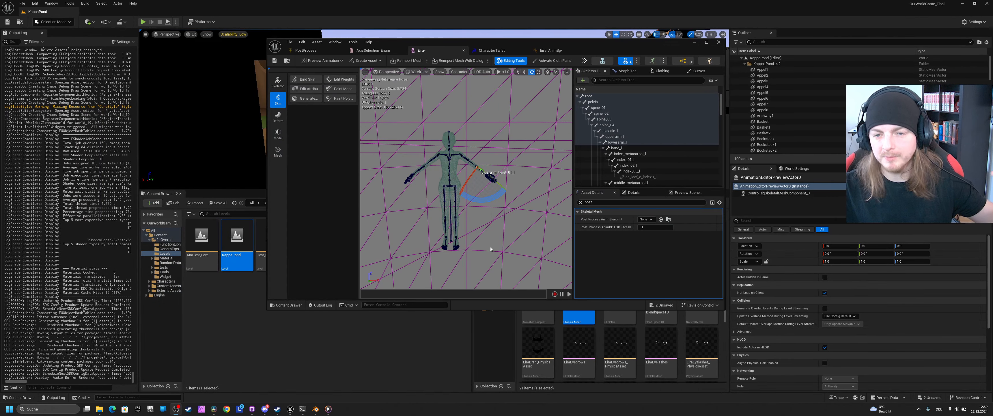
Filter the Eira mesh's asset details for "deform" and for "post" to review the Default Mesh Deformer and Post Process Anim Blueprint settings.
left_click_drag(509, 42, 486, 39)
left_click(558, 200)
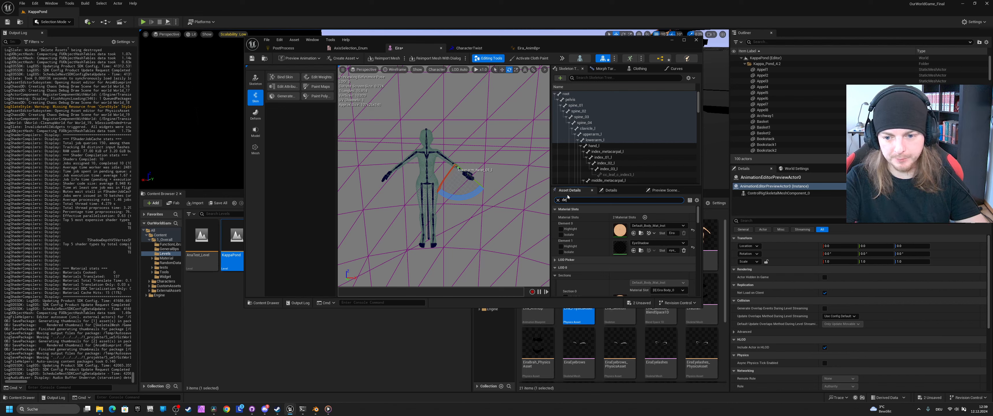
type("deform")
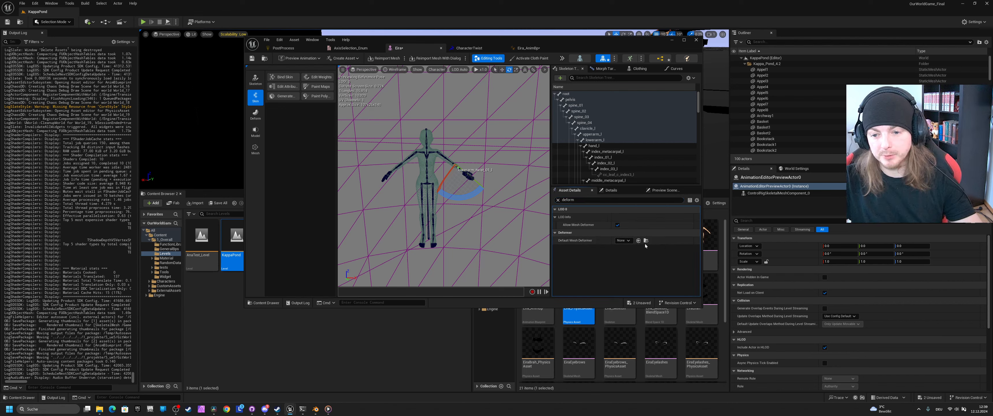
left_click(558, 200)
type("post")
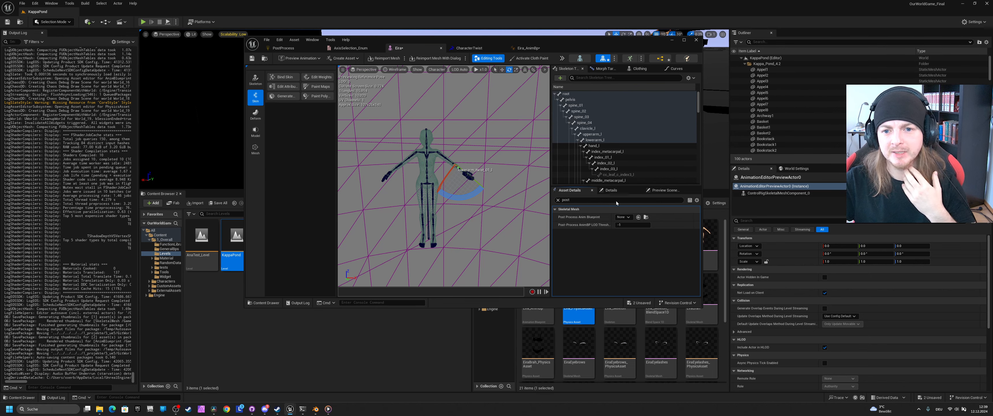
Open the AnimGraph of Eira_AnimBp, move the RigidBody node farther above the Control Rig chain, and select the Input Pose node.
left_click(524, 50)
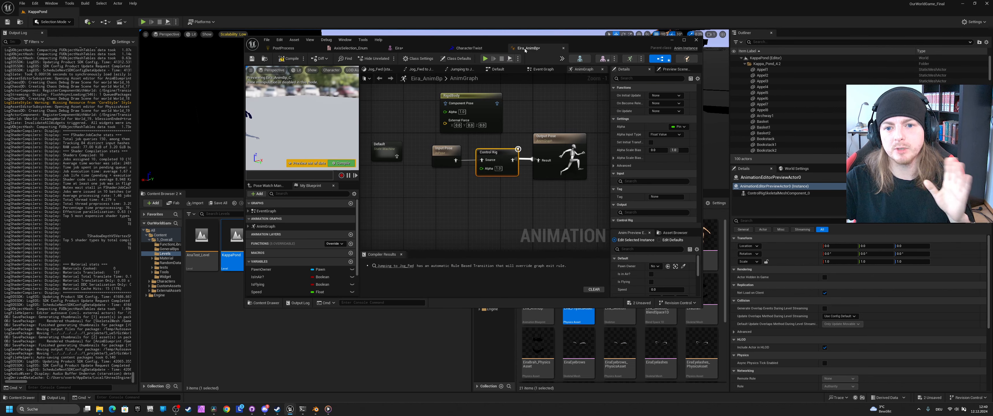
right_click_drag(454, 175, 470, 194)
right_click(476, 163)
left_click_drag(481, 115, 503, 98)
right_click_drag(551, 225, 557, 217)
left_click_drag(614, 44, 468, 40)
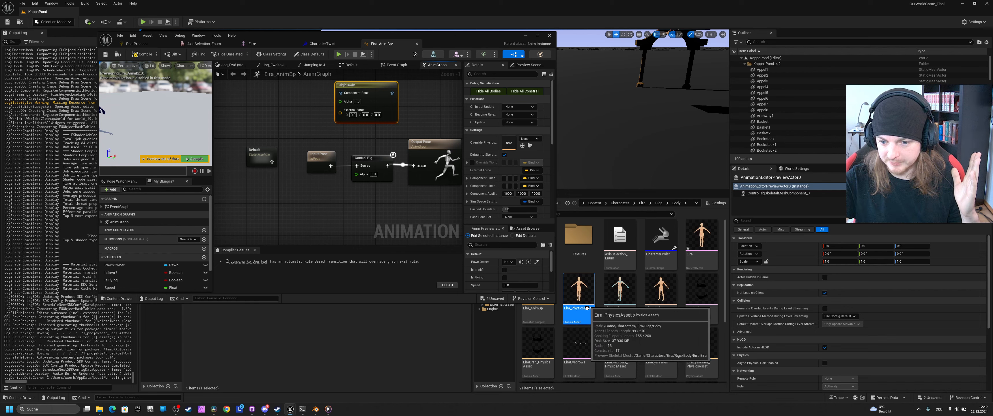
right_click_drag(396, 188, 374, 194)
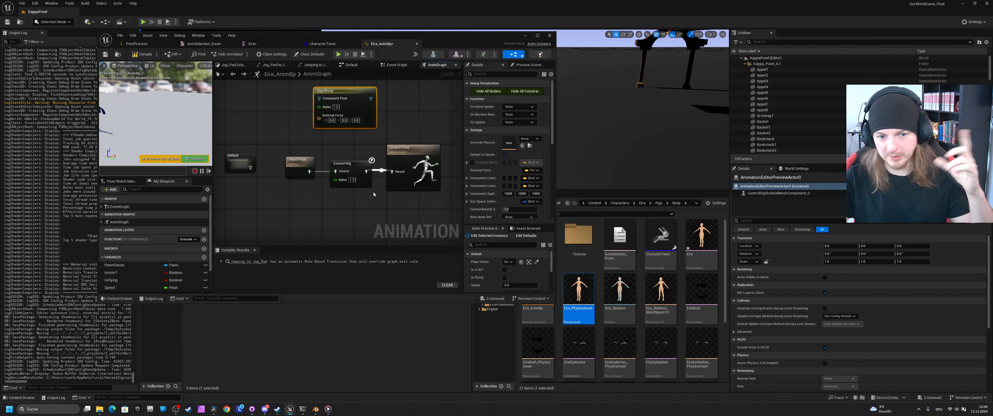
right_click_drag(347, 151, 351, 136)
left_click(332, 150)
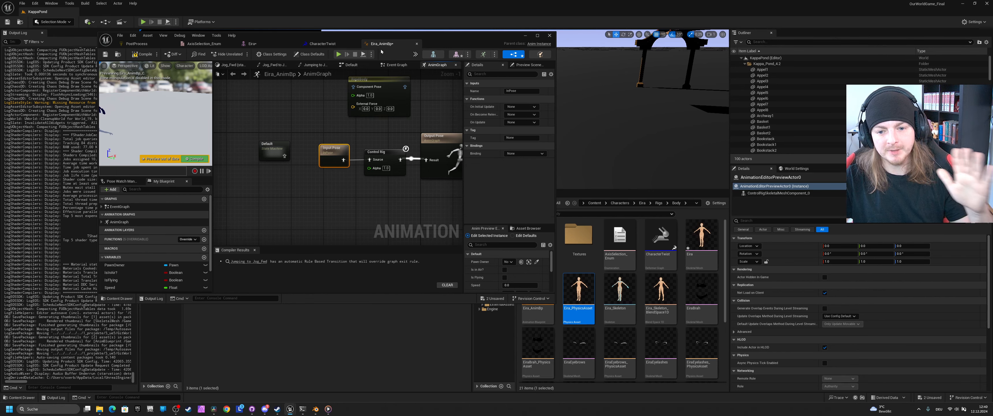
Set the application scale to 1.5 in the Widget Reflector and enlarge the Eira_AnimBp editor window.
left_click_drag(385, 35, 325, 40)
left_click(542, 196)
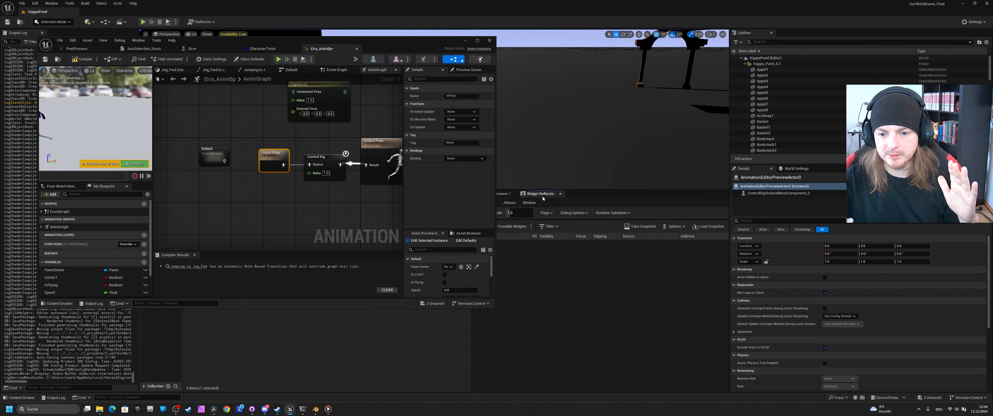
left_click_drag(517, 213, 520, 213)
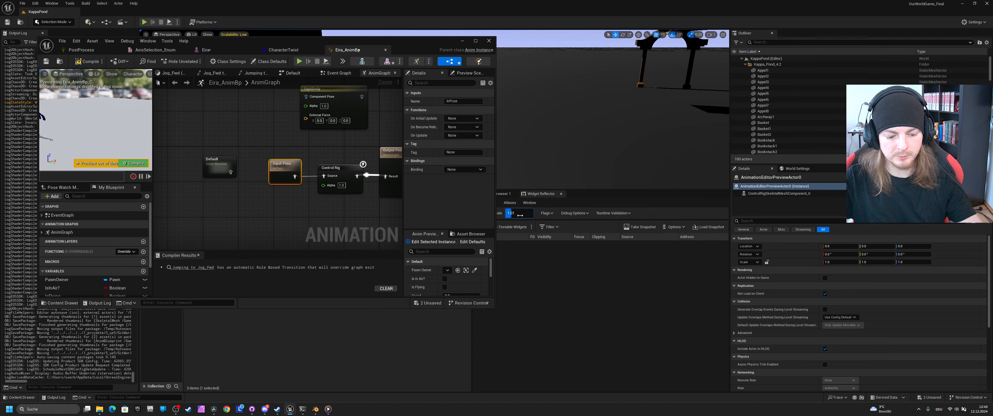
left_click(520, 216)
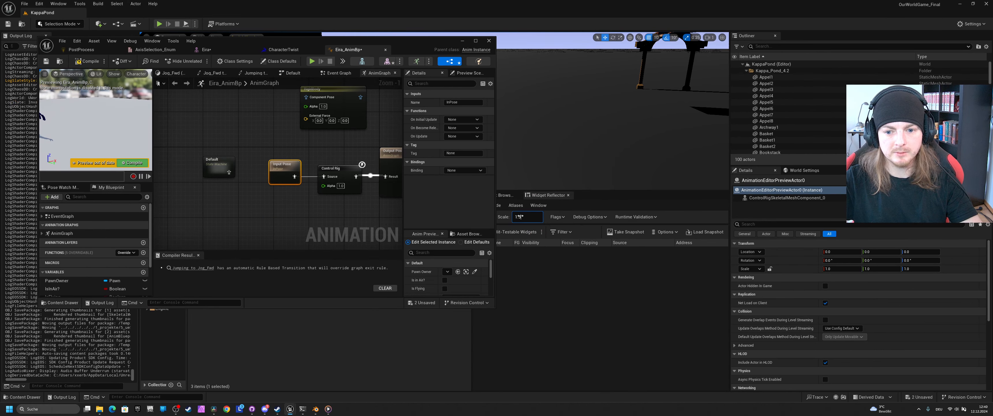
type("1.5")
key("Return")
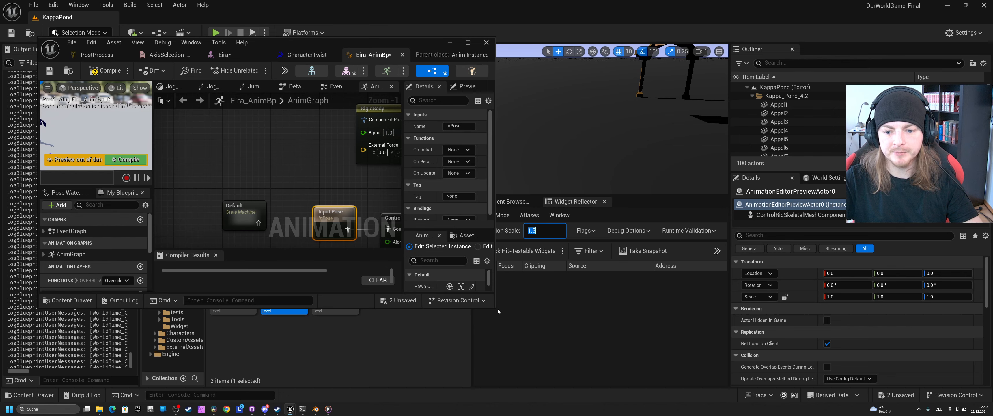
left_click_drag(496, 308, 655, 364)
scroll(393, 175, "down", 1)
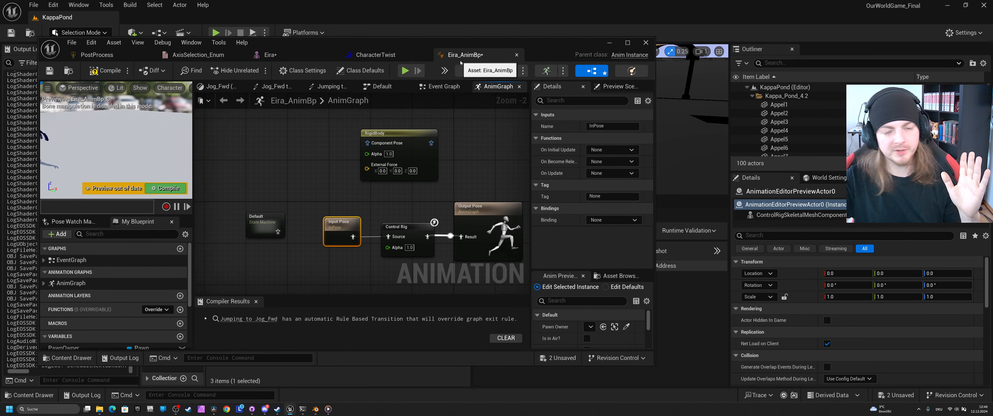
Check the Eira mesh's Post Process Anim Blueprint setting against Eira_AnimBp, and inspect the AnimGraph's Control Rig and RigidBody nodes.
left_click(270, 54)
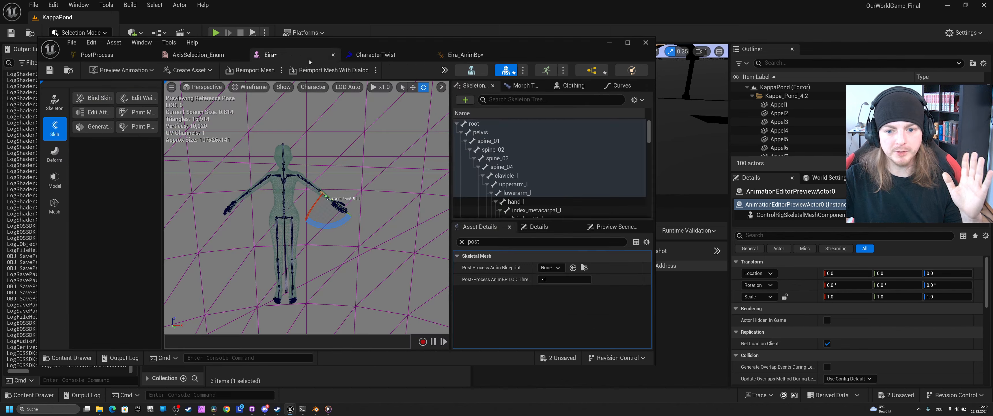
left_click(463, 54)
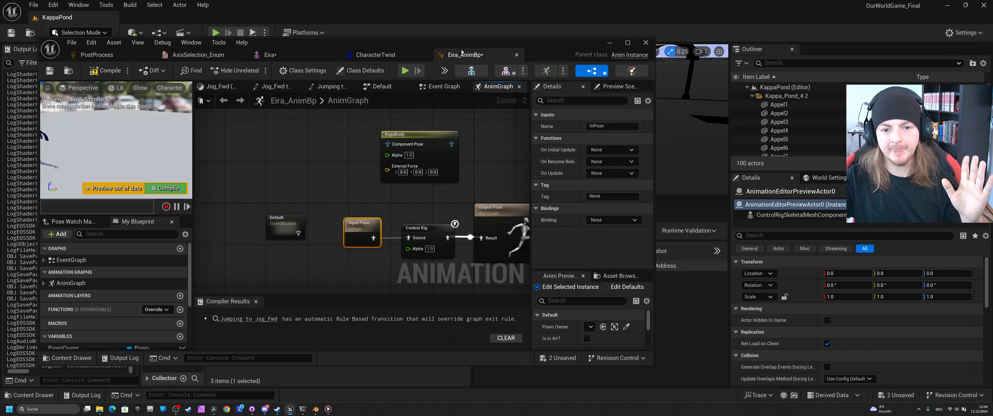
right_click_drag(387, 192, 360, 184)
right_click(399, 215)
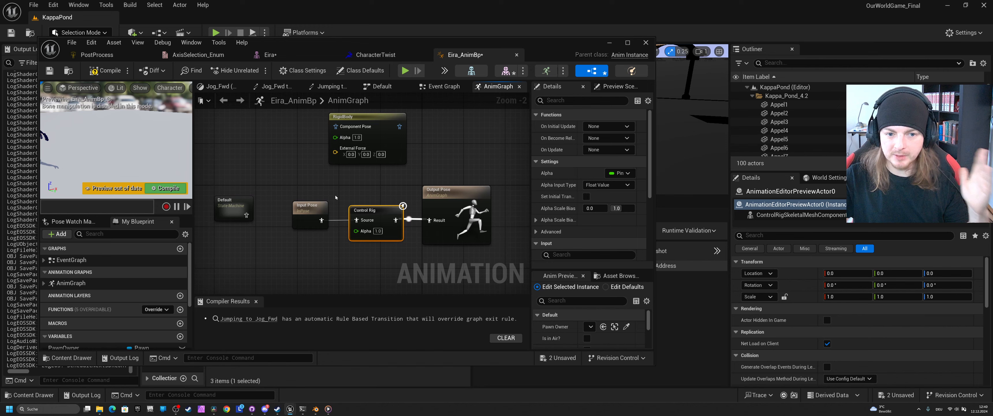
left_click(380, 121)
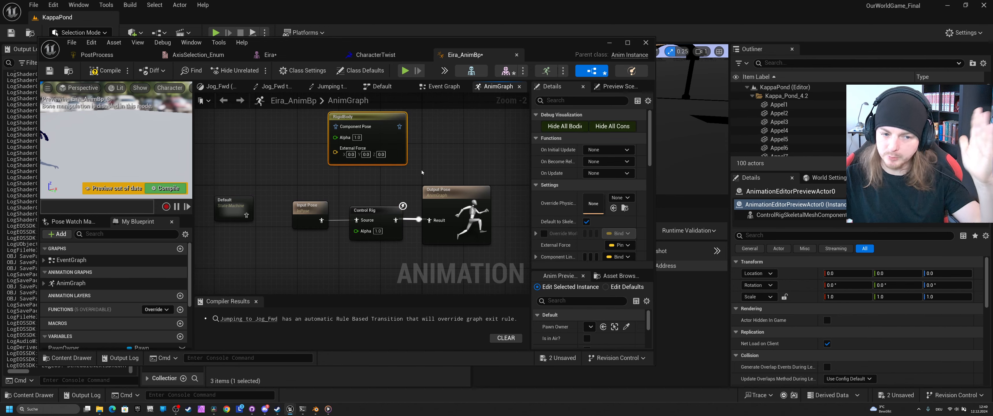
right_click_drag(355, 195, 371, 196)
Reposition the Input Pose and Control Rig nodes in the AnimGraph so that their connection runs straight.
left_click(324, 212)
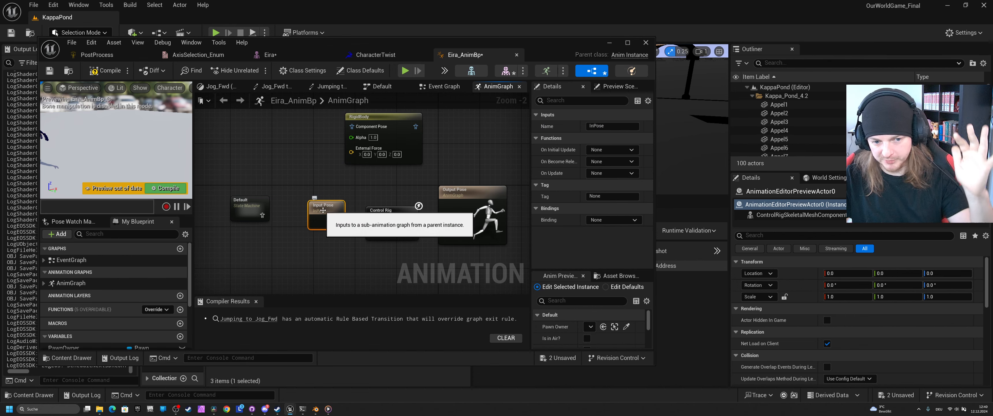
left_click_drag(324, 209, 318, 212)
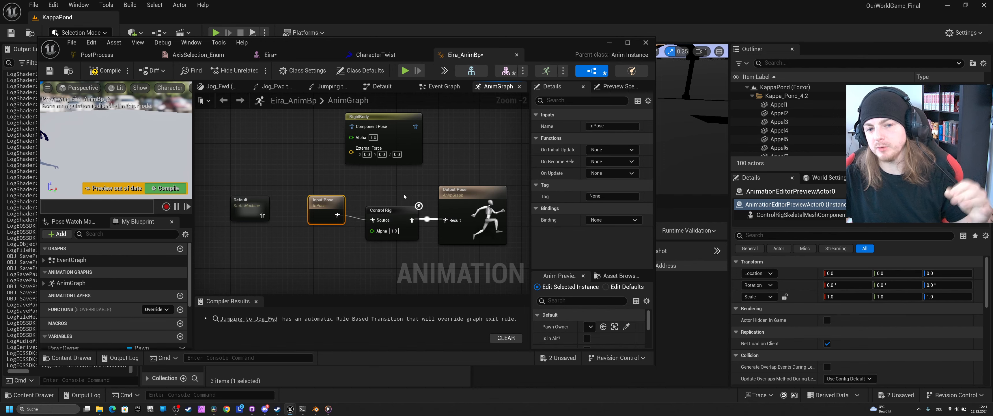
left_click(391, 211)
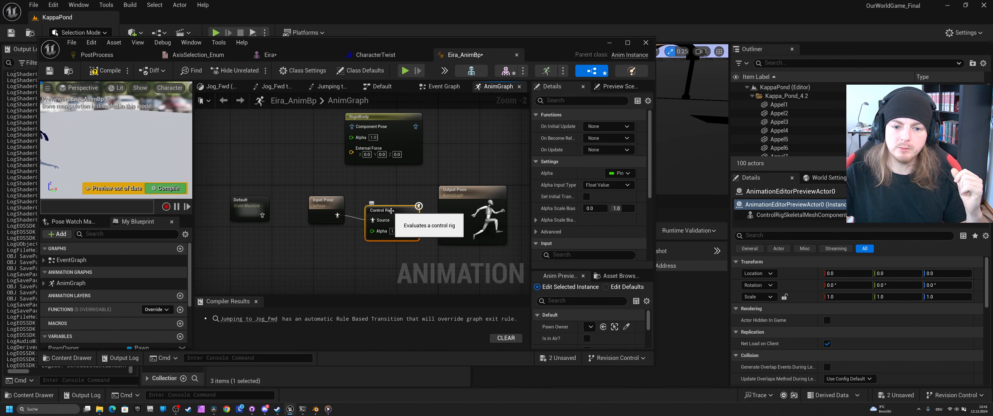
left_click_drag(391, 211, 396, 205)
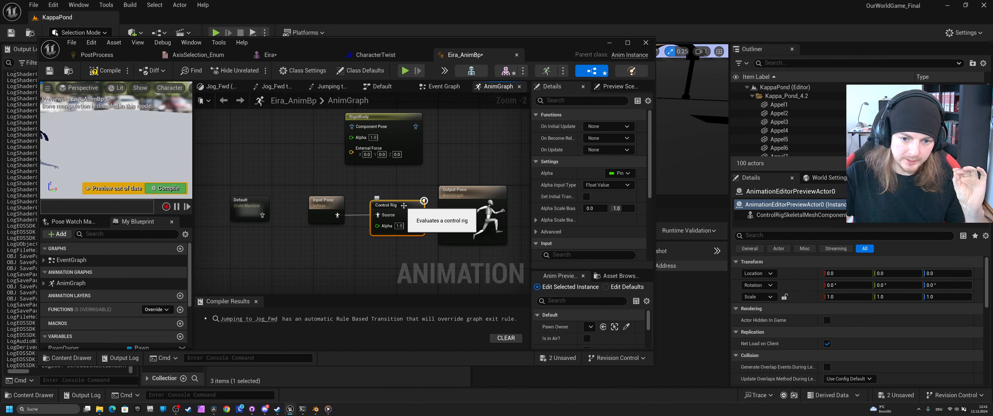
Open the PostProcess rig from the Control Rig node, examine its Pre Forwards Solve and Add Deformer nodes, and return to the Eira mesh.
double_click(404, 205)
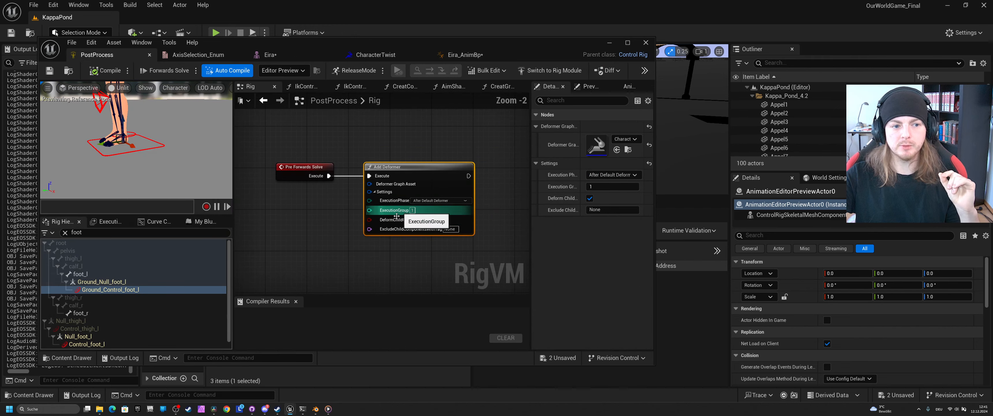
scroll(396, 216, "down", 1)
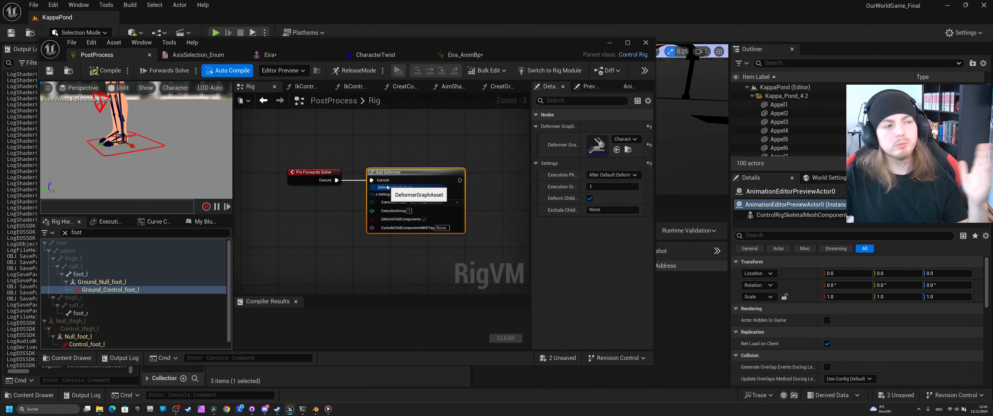
right_click_drag(487, 160, 477, 146)
left_click_drag(265, 141, 344, 196)
left_click_drag(340, 147, 475, 234)
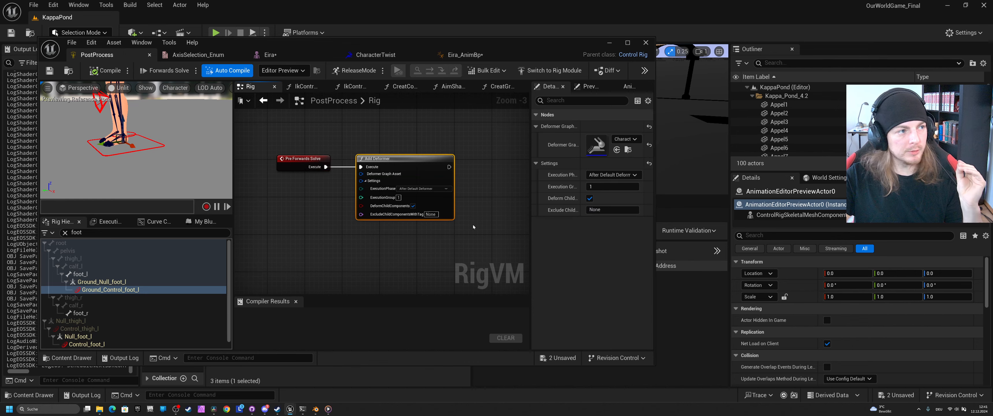
left_click(291, 58)
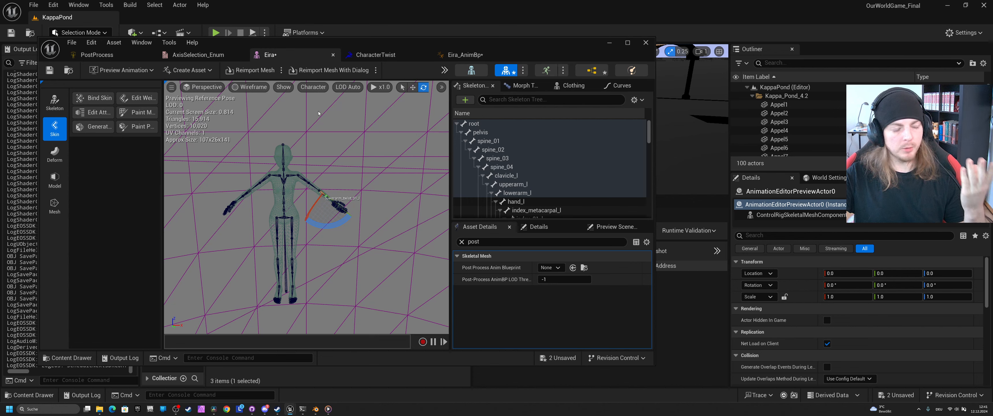